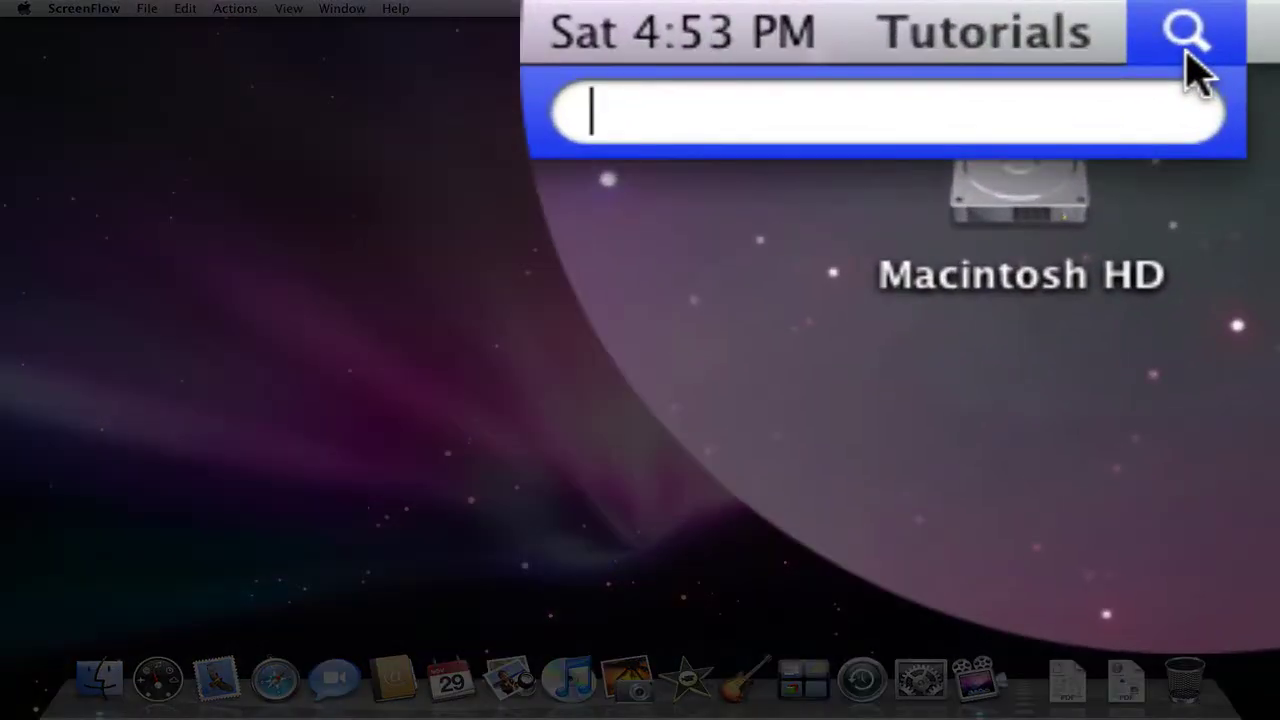
# Step: Search Spotlight for a person's first name, view the available user accounts, and dismiss the search
pyautogui.write('ciaran')
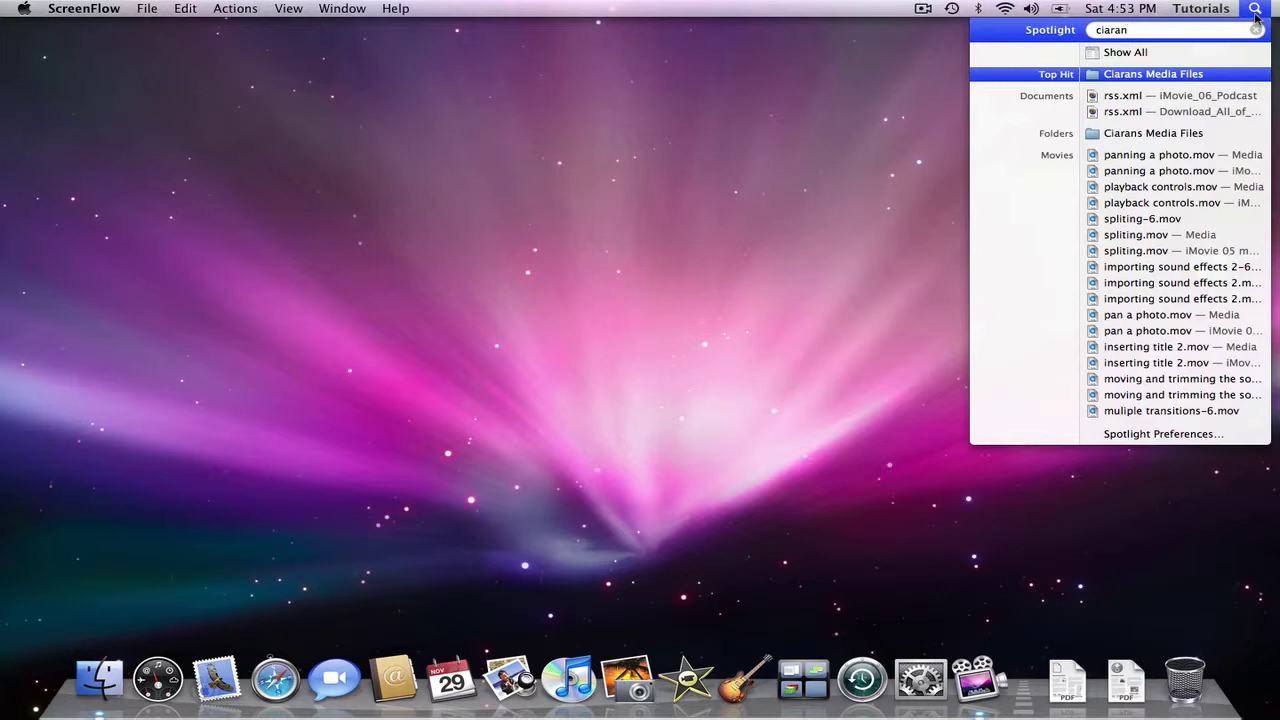
pyautogui.click(1200, 8)
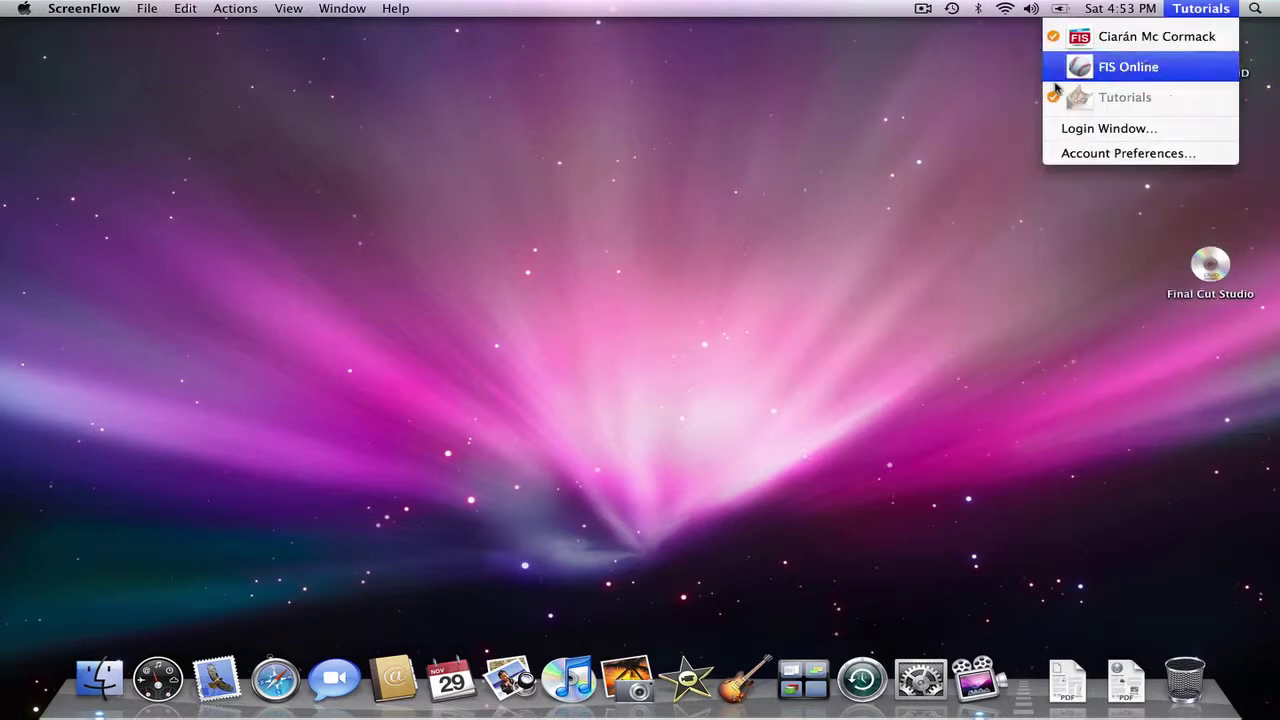
pyautogui.click(1257, 8)
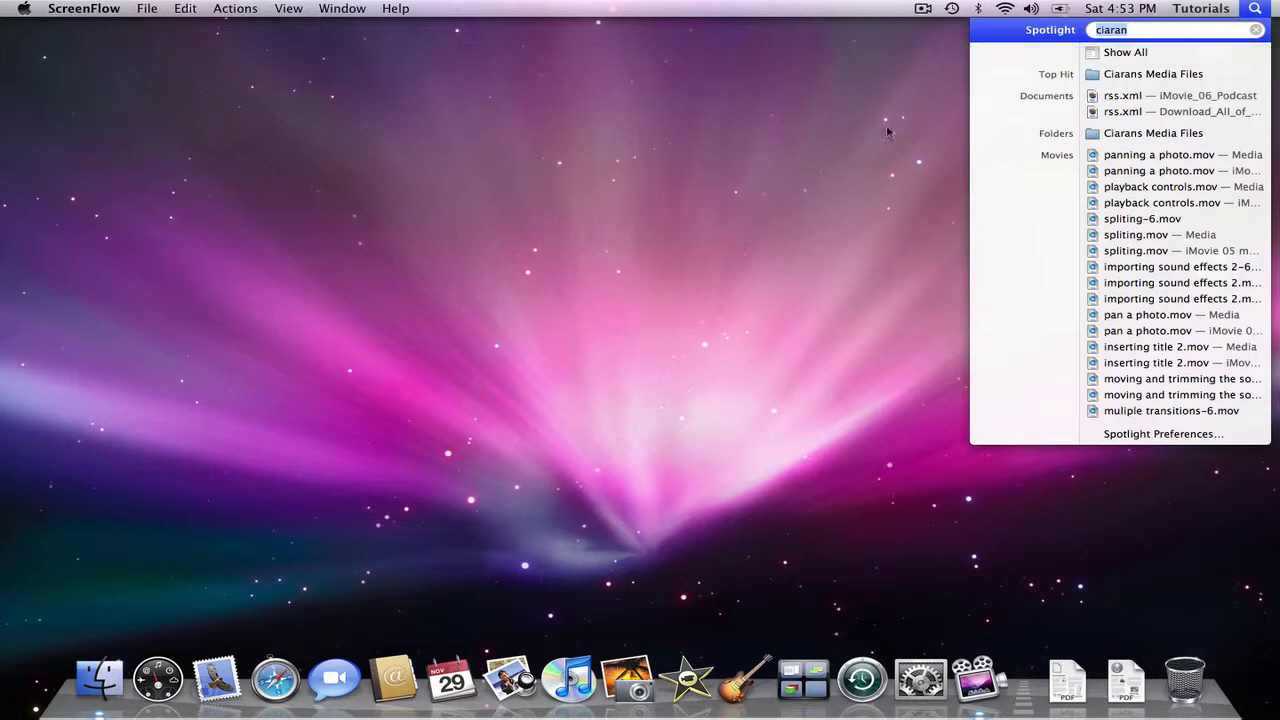
pyautogui.click(618, 166)
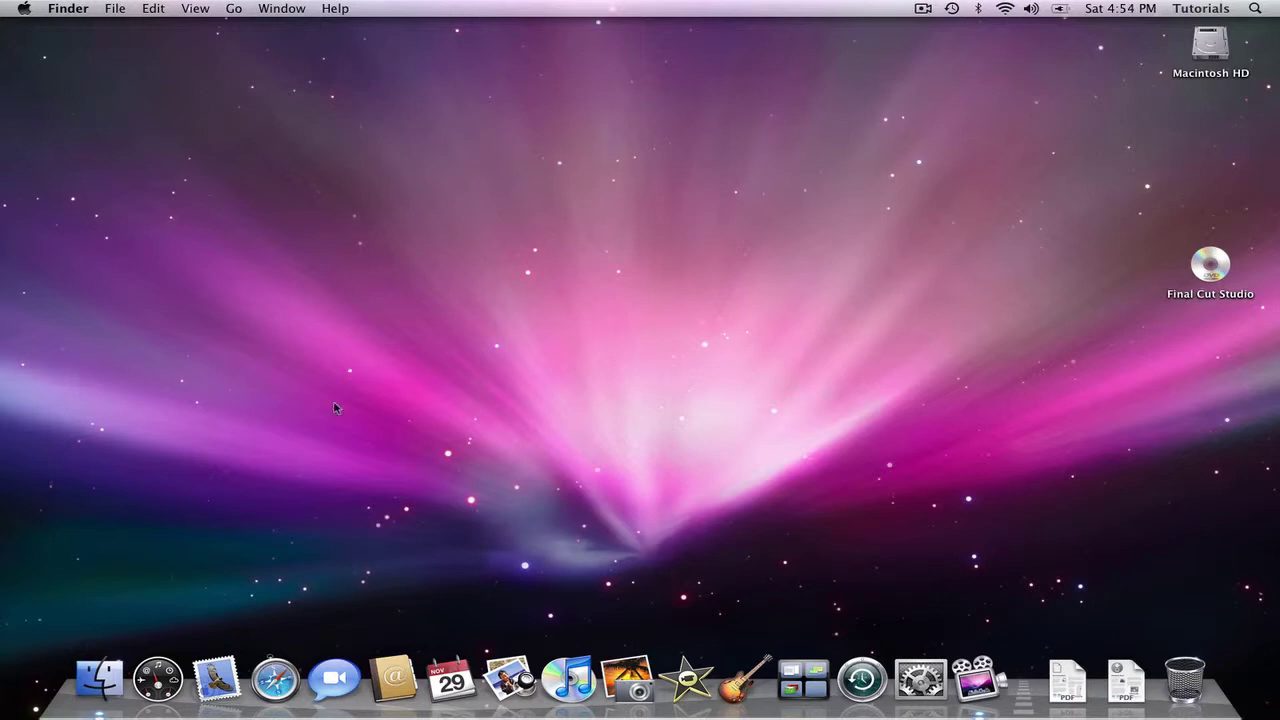
# Step: Open Address Book and iCal, and move the iCal window so it overlaps the Address Book window
pyautogui.click(395, 678)
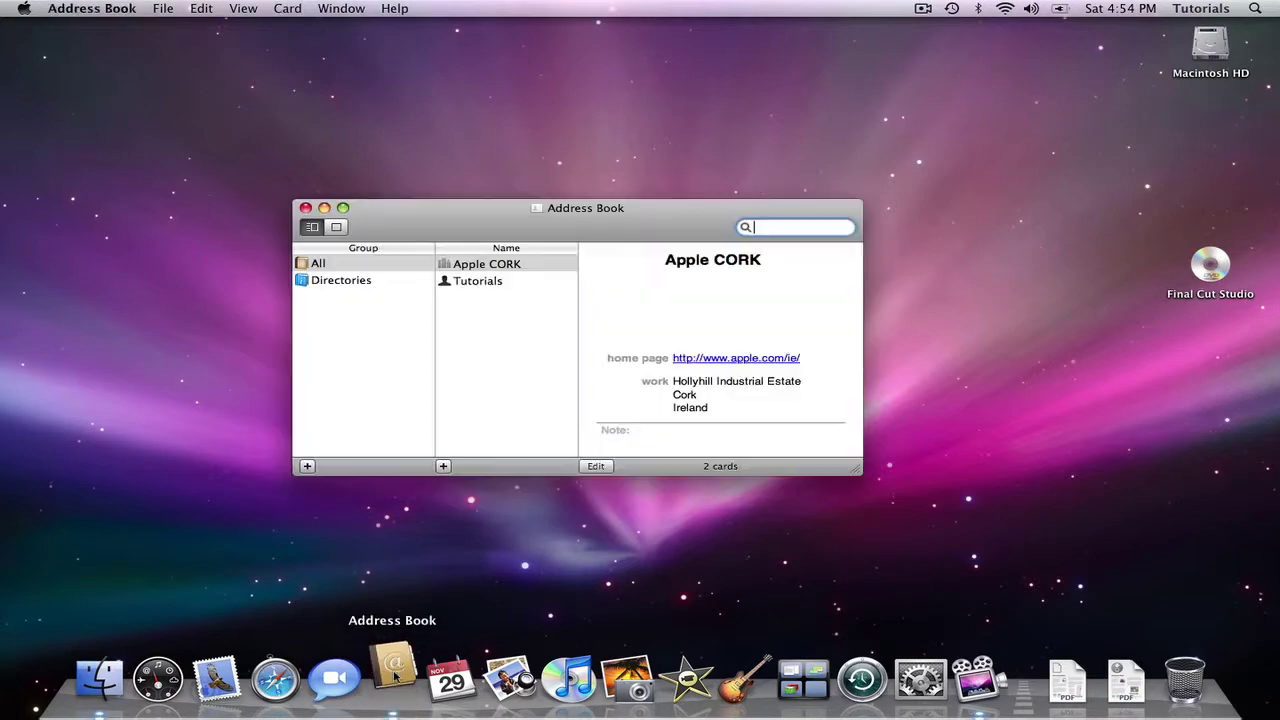
pyautogui.click(452, 680)
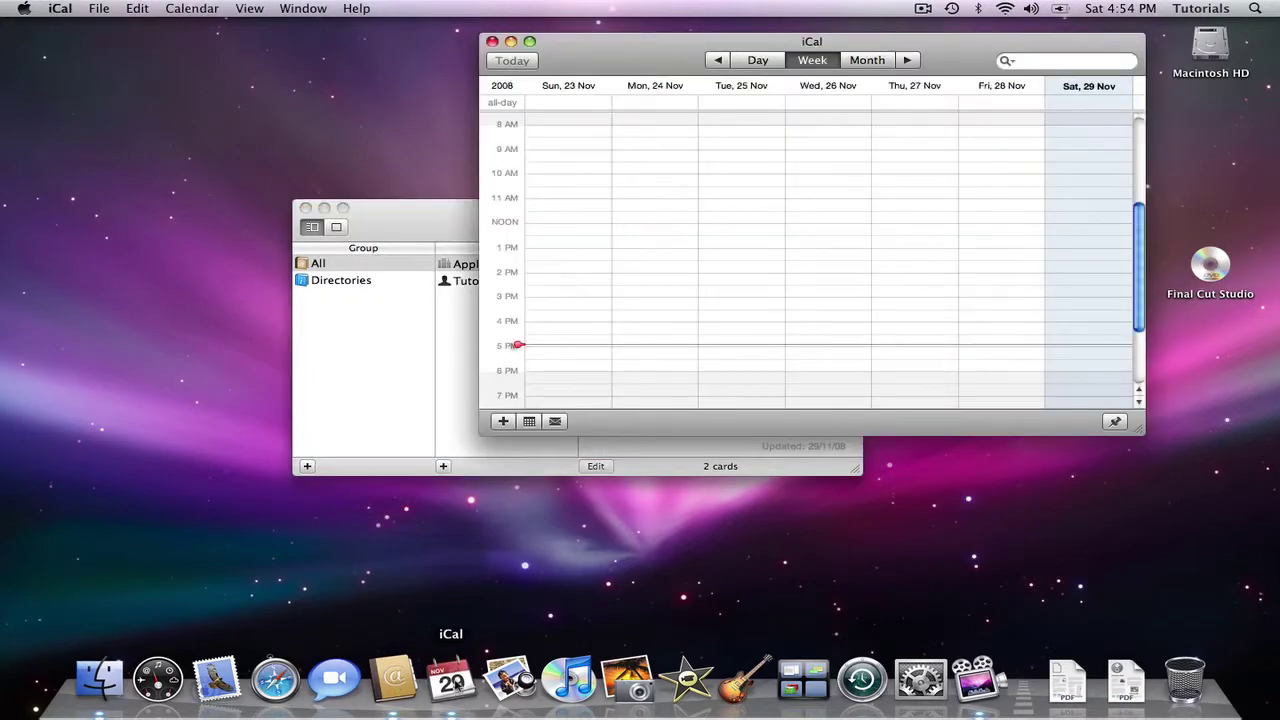
pyautogui.moveTo(634, 57); pyautogui.dragTo(462, 77)
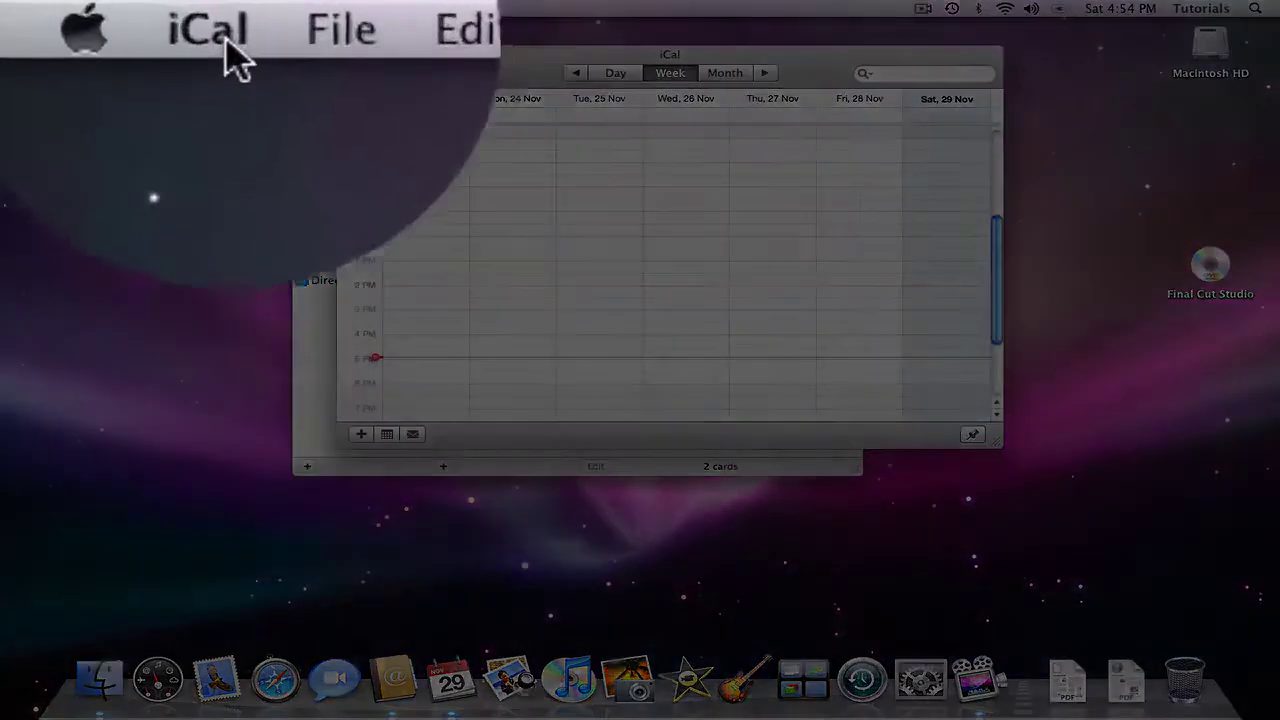
# Step: Compare the menu commands of iCal and Address Book by making each one active, and return to the desktop
pyautogui.click(228, 45)
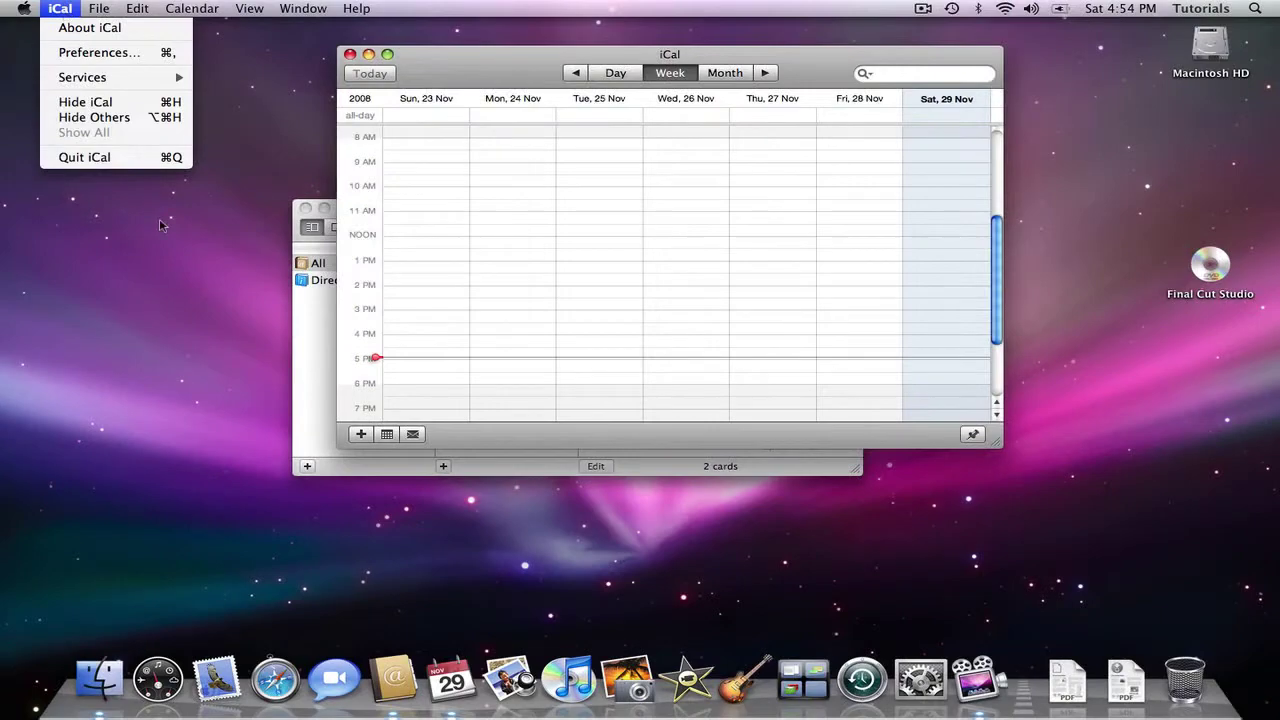
pyautogui.click(162, 222)
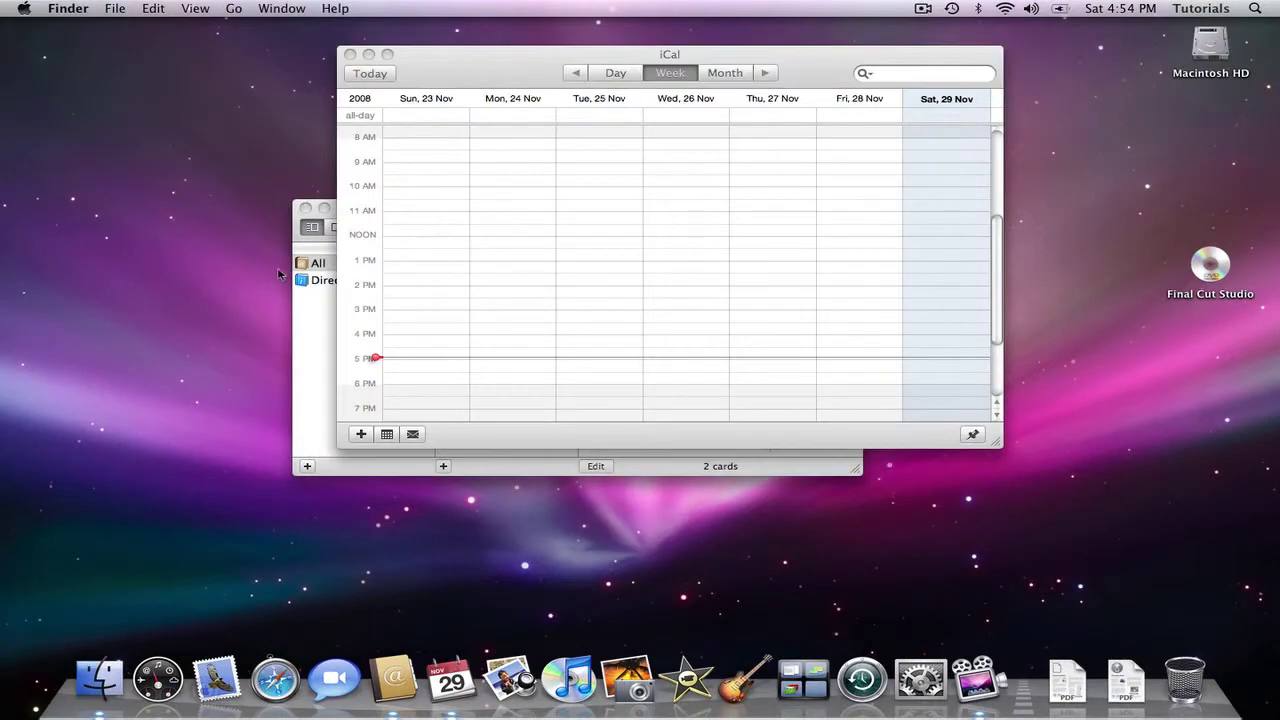
pyautogui.click(324, 332)
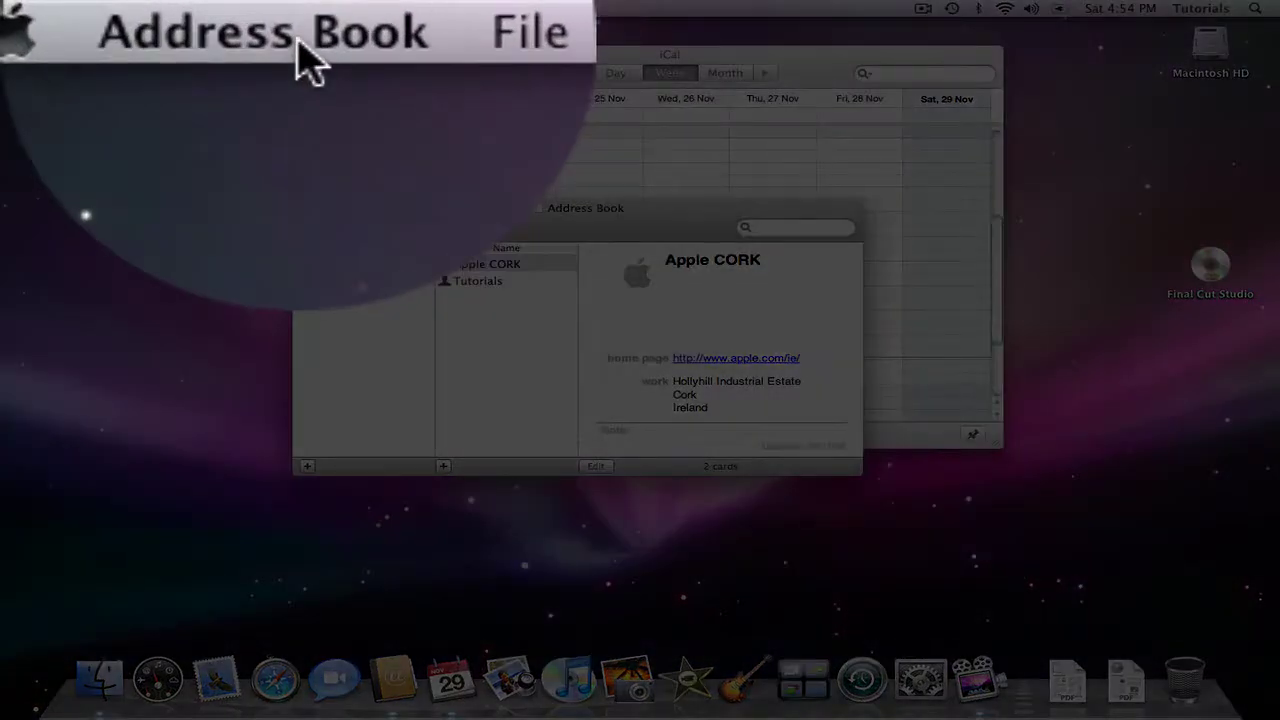
pyautogui.click(530, 32)
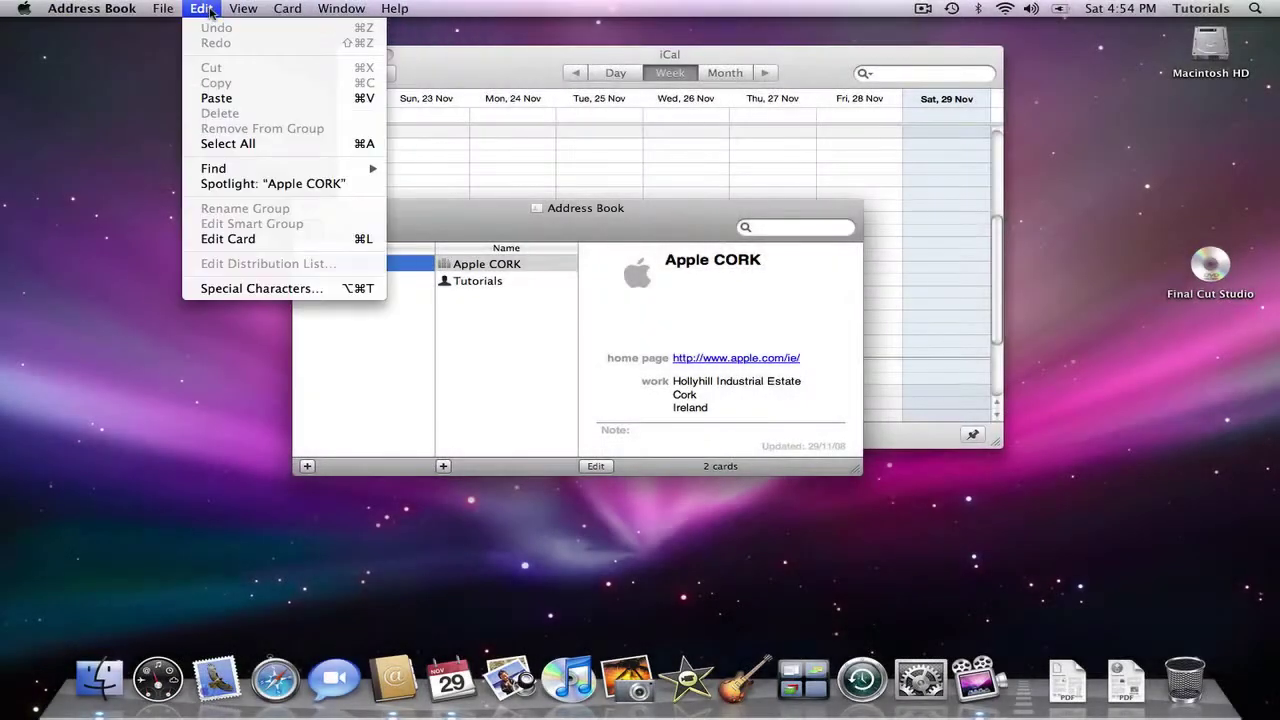
pyautogui.click(88, 167)
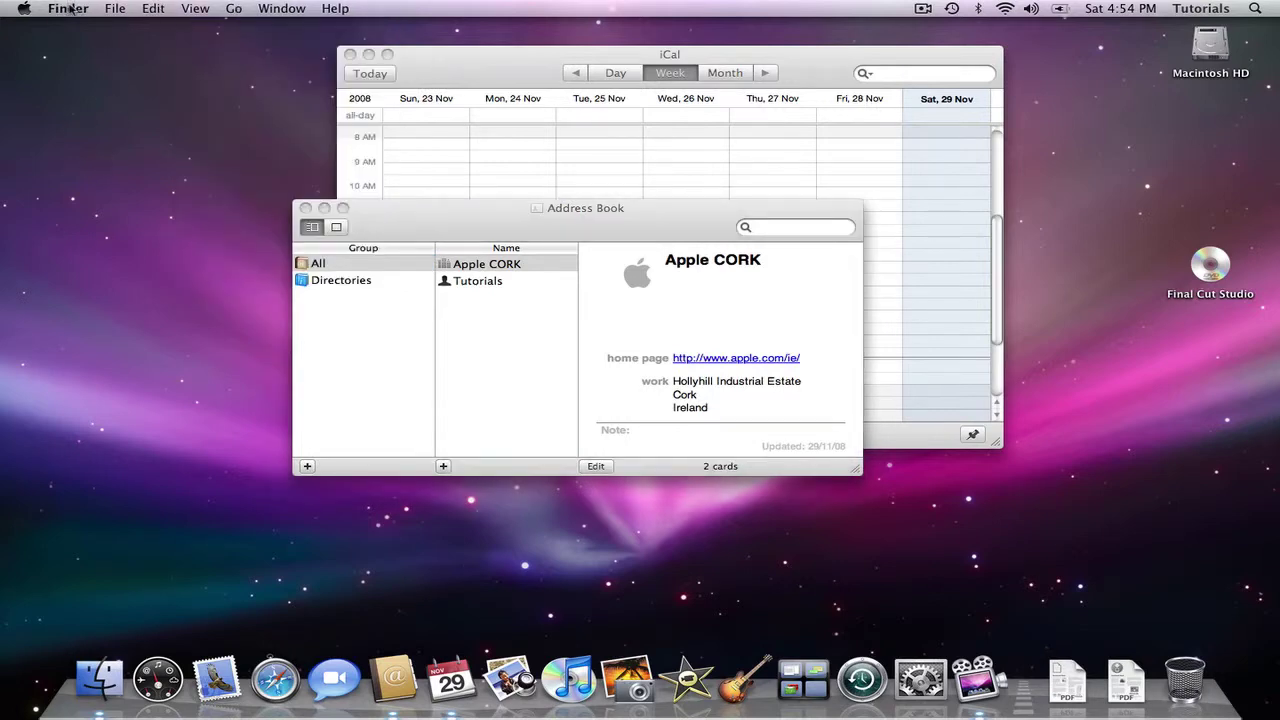
# Step: View the Finder's own commands, and open and close a window showing the contents of Macintosh HD
pyautogui.click(68, 8)
pyautogui.click(15, 87)
pyautogui.doubleClick(1205, 48)
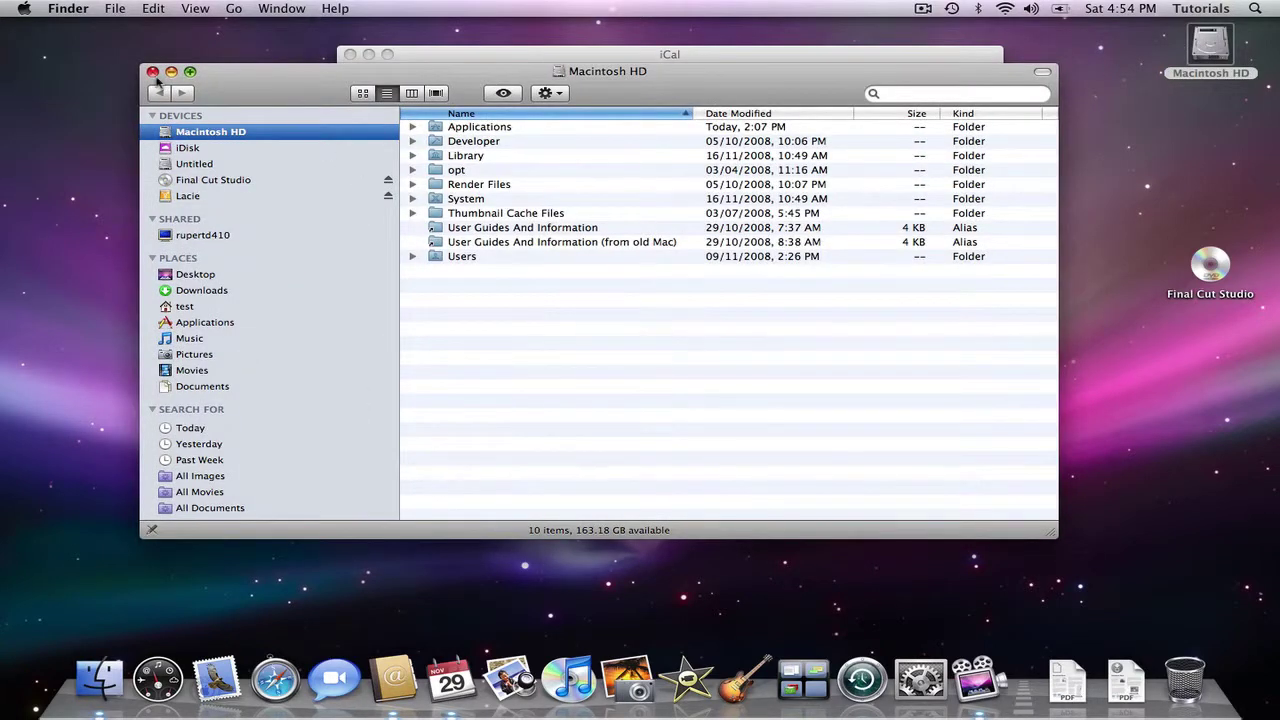
pyautogui.click(152, 72)
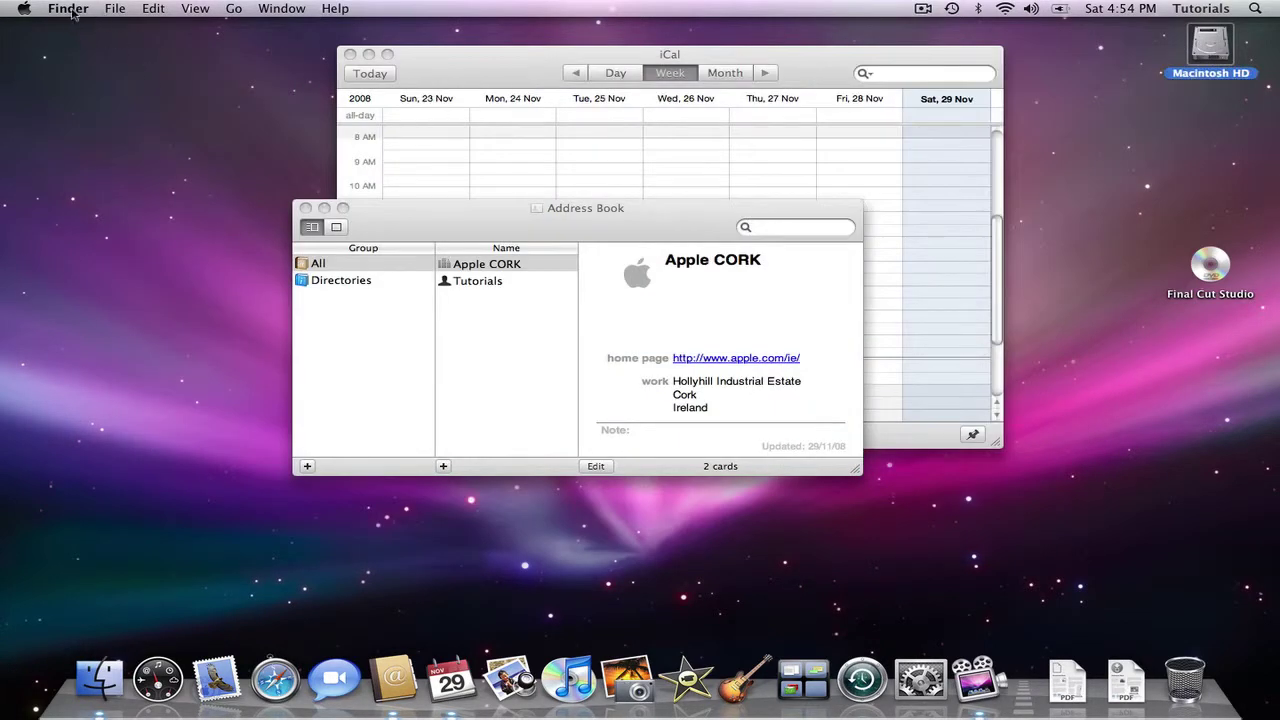
# Step: Bring iCal to the front, and view the contextual commands for an empty area of the desktop
pyautogui.click(507, 78)
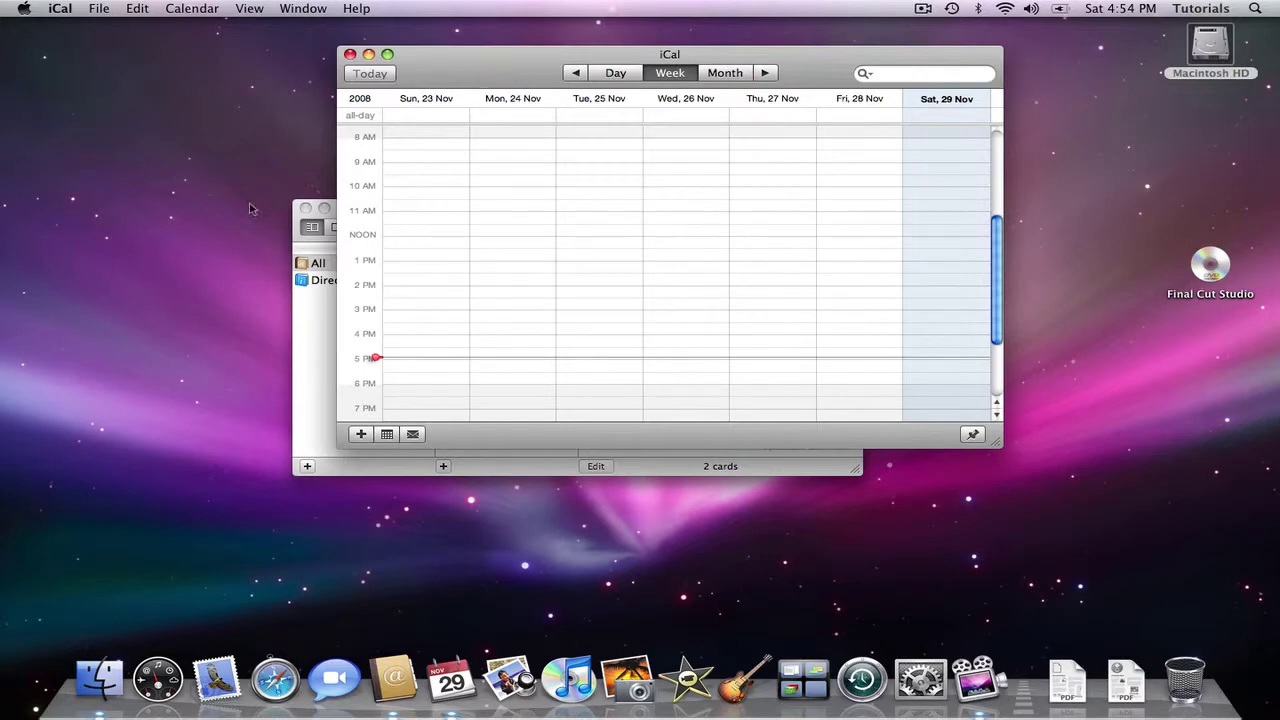
pyautogui.rightClick(160, 113)
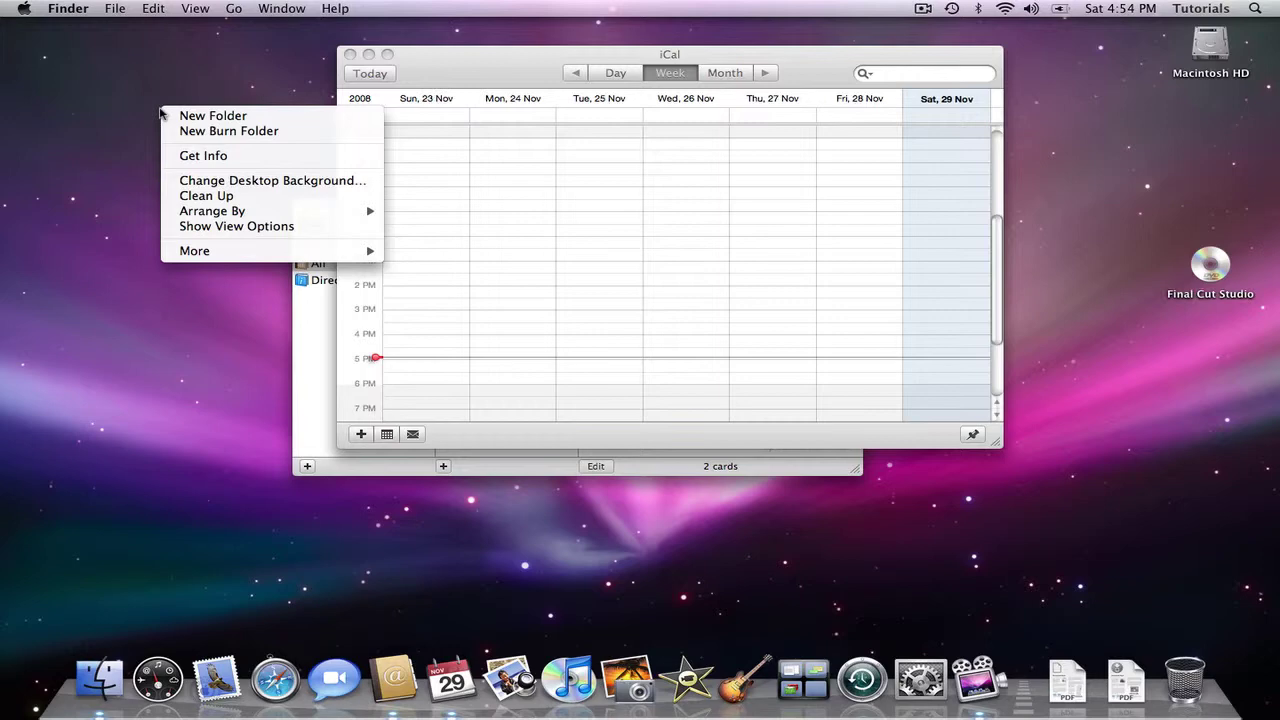
pyautogui.click(136, 112)
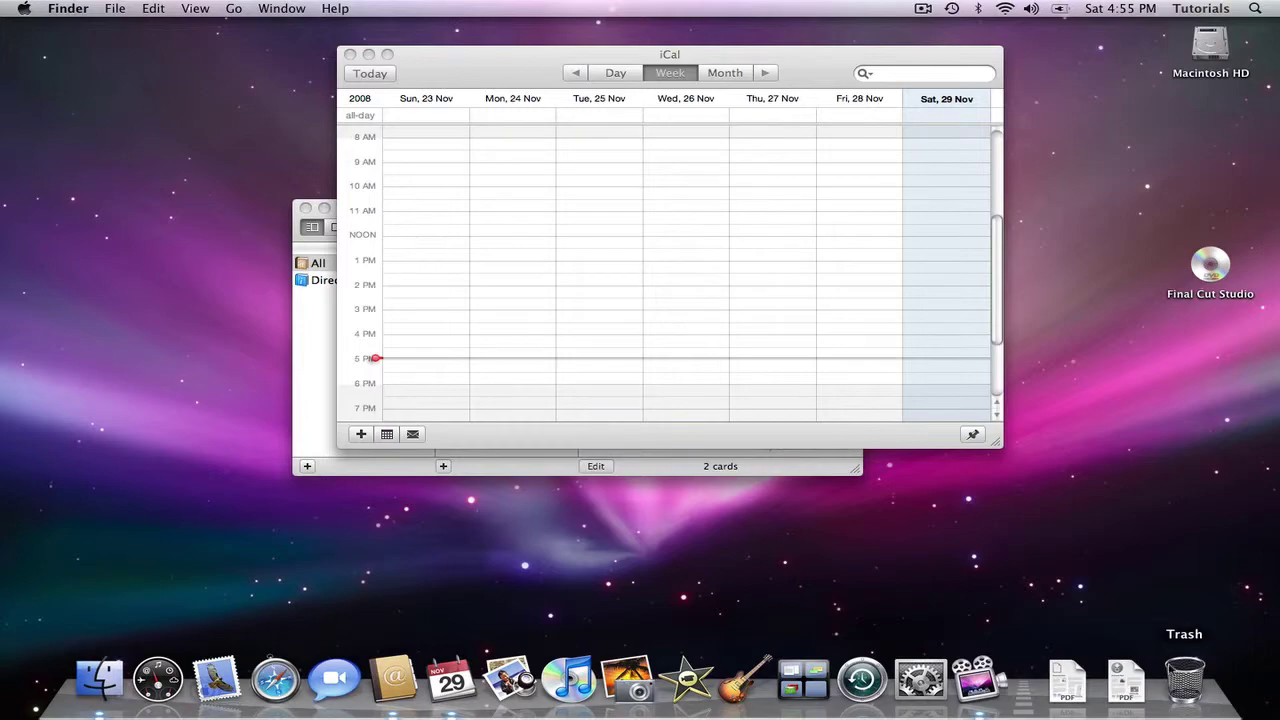
# Step: Move About Stacks.pdf from the Documents folder to the Trash, and view the Finder commands for emptying it
pyautogui.doubleClick(1214, 44)
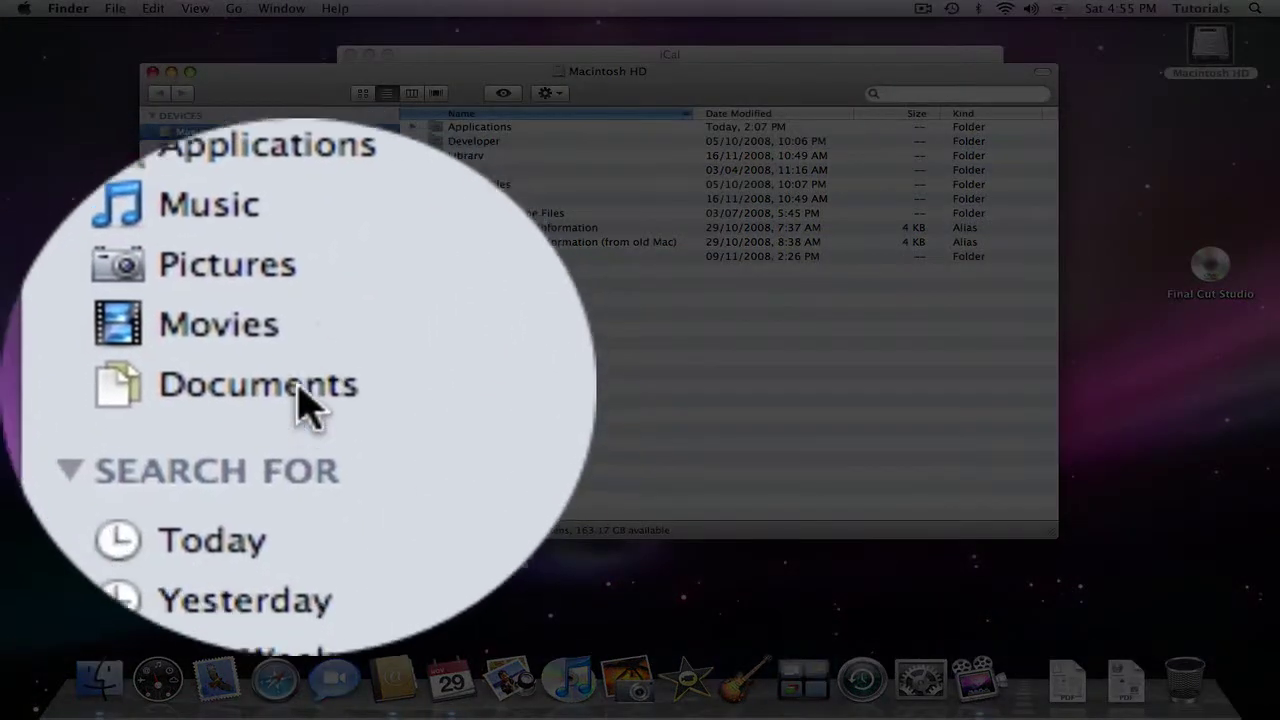
pyautogui.click(205, 387)
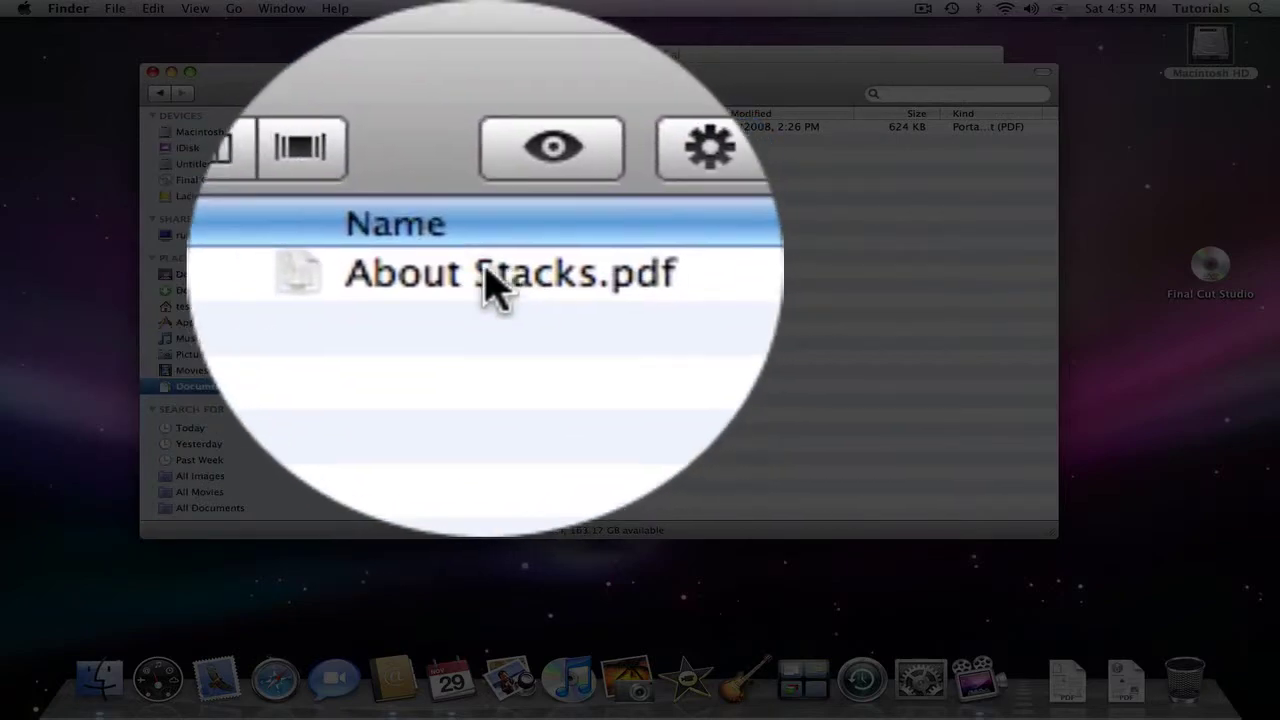
pyautogui.click(476, 127)
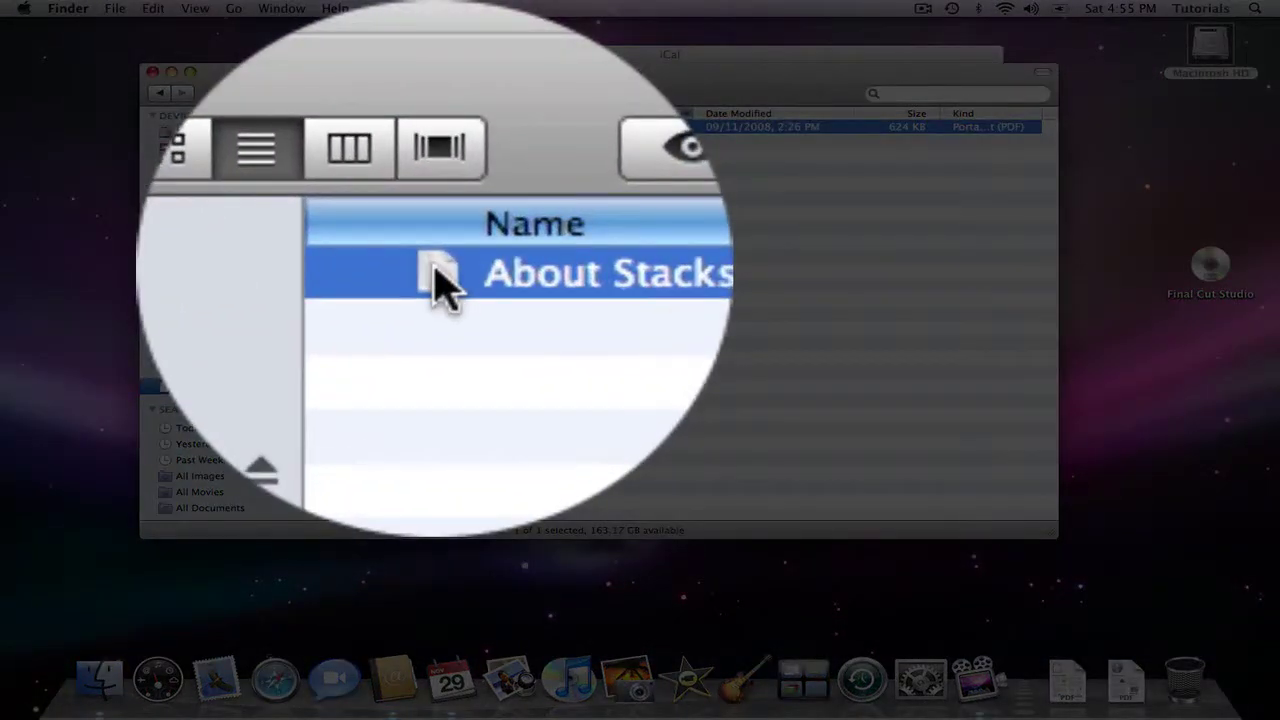
pyautogui.moveTo(435, 129); pyautogui.dragTo(1185, 668)
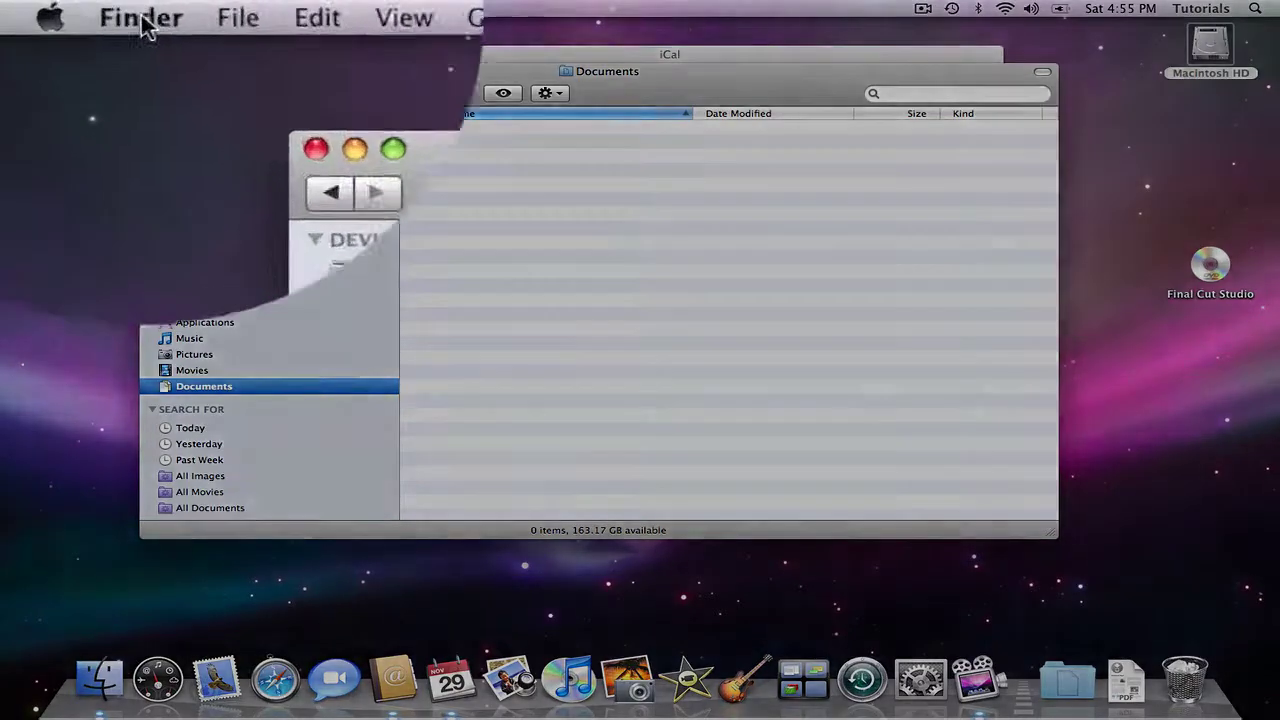
pyautogui.click(70, 10)
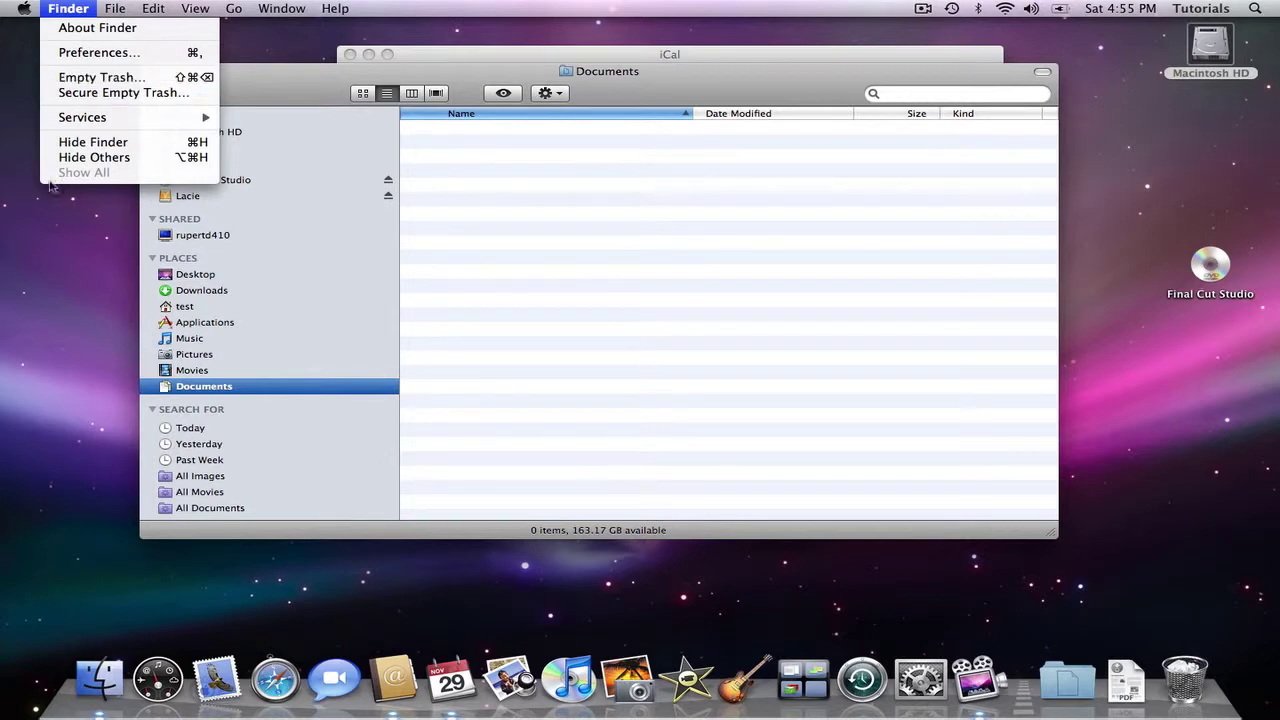
pyautogui.click(52, 266)
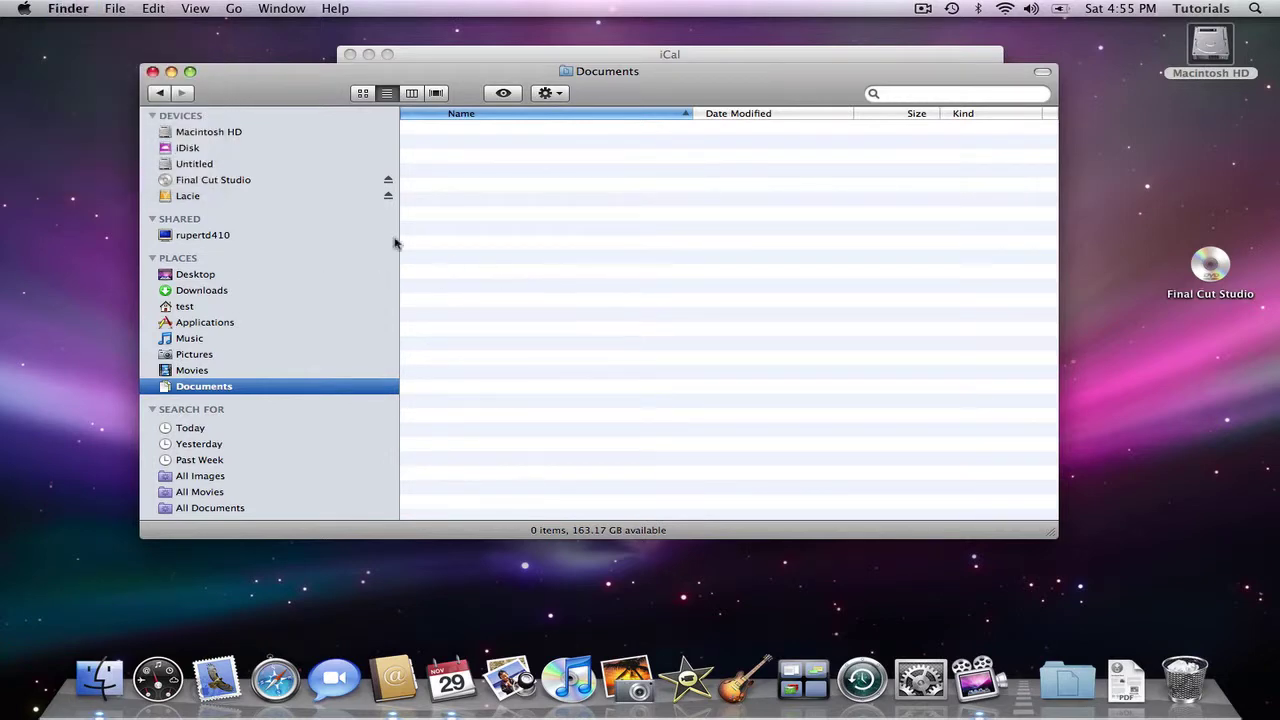
# Step: Show the contents of the Final Cut Studio disc and reposition its desktop icon closer to Macintosh HD
pyautogui.click(238, 182)
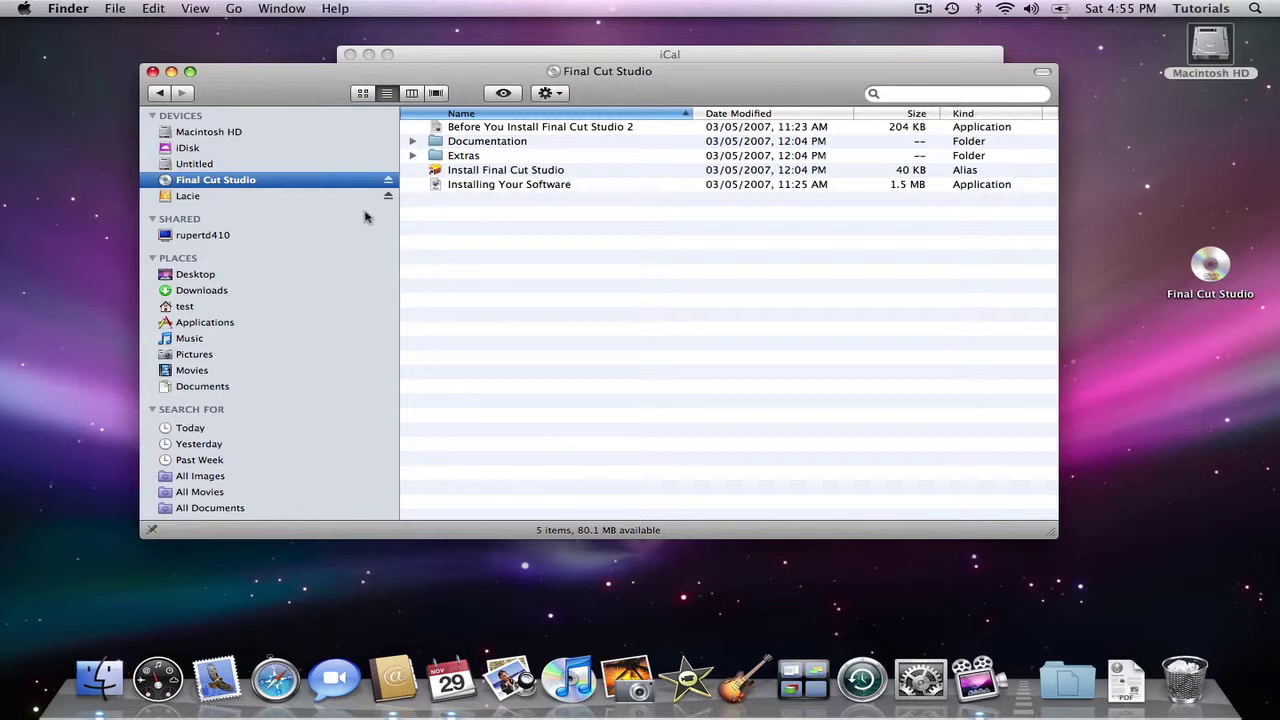
pyautogui.moveTo(1212, 267); pyautogui.dragTo(1188, 167)
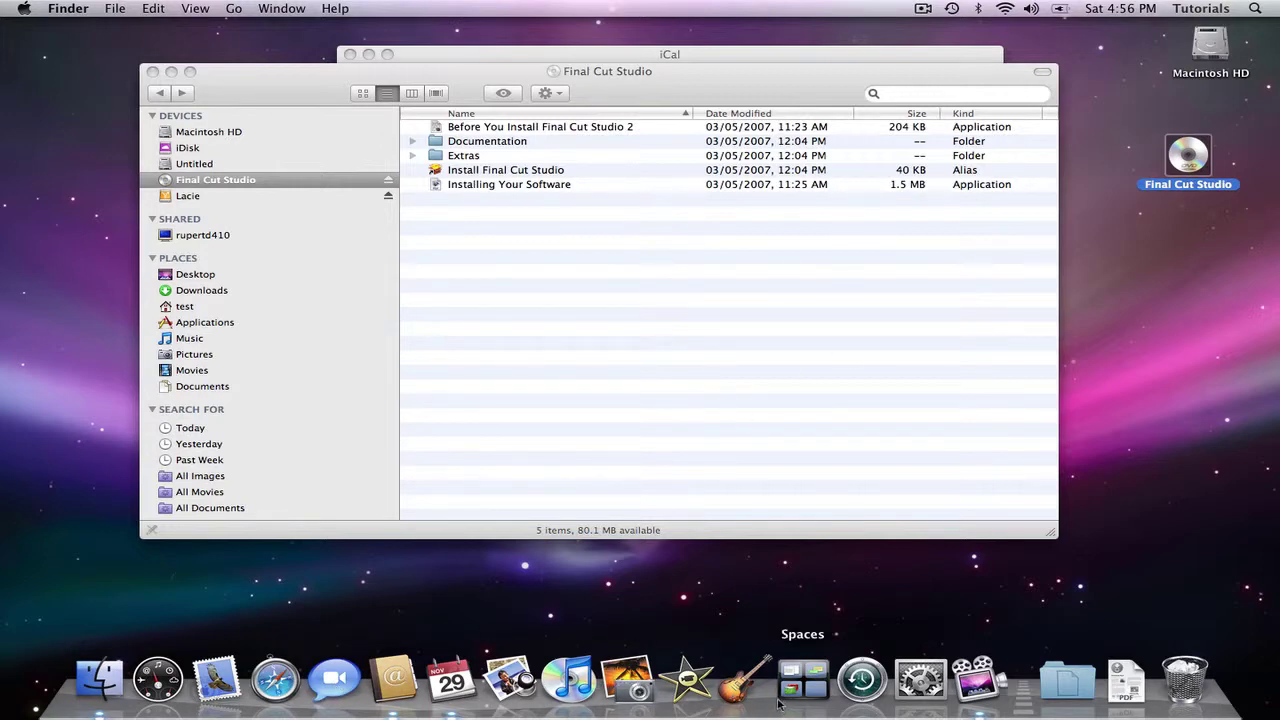
# Step: View the Dock options for iMovie and reposition iMovie directly before iTunes in the Dock
pyautogui.rightClick(688, 688)
pyautogui.click(656, 685)
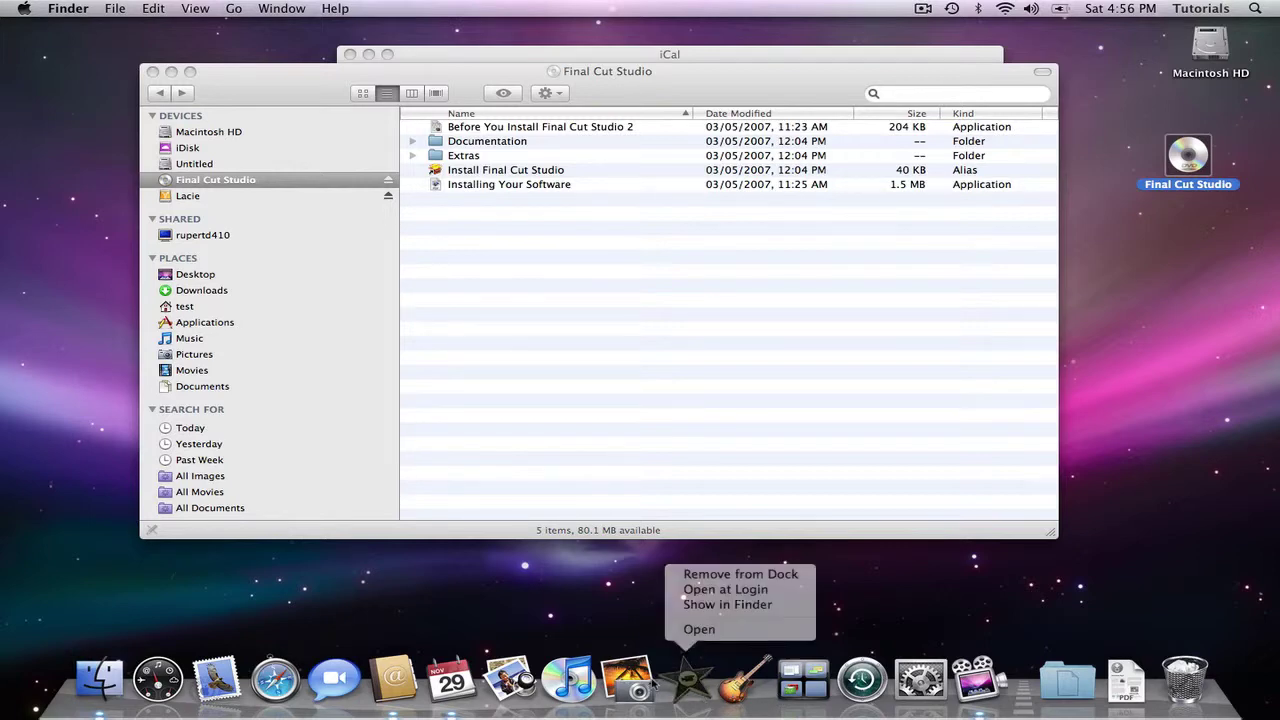
pyautogui.moveTo(688, 682); pyautogui.dragTo(586, 690)
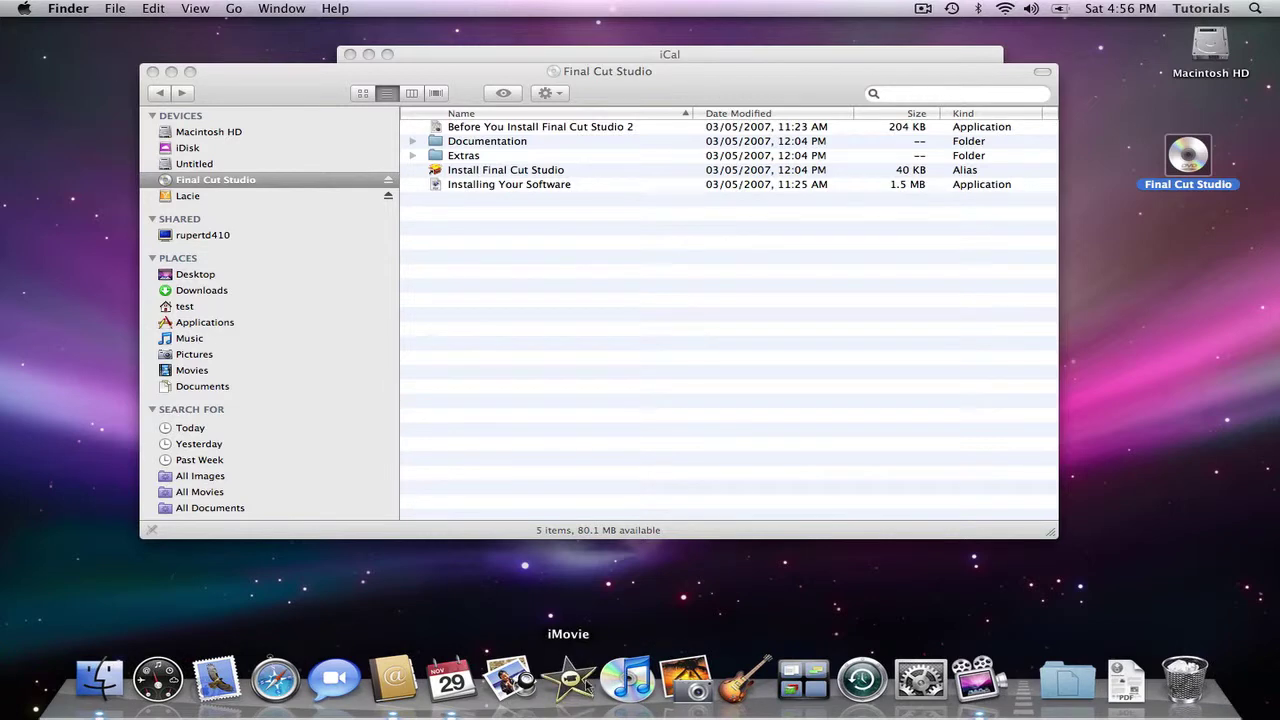
# Step: Add Microsoft Word from the Microsoft Office 2008 folder in Applications to the Dock after GarageBand, and remove it again
pyautogui.click(240, 325)
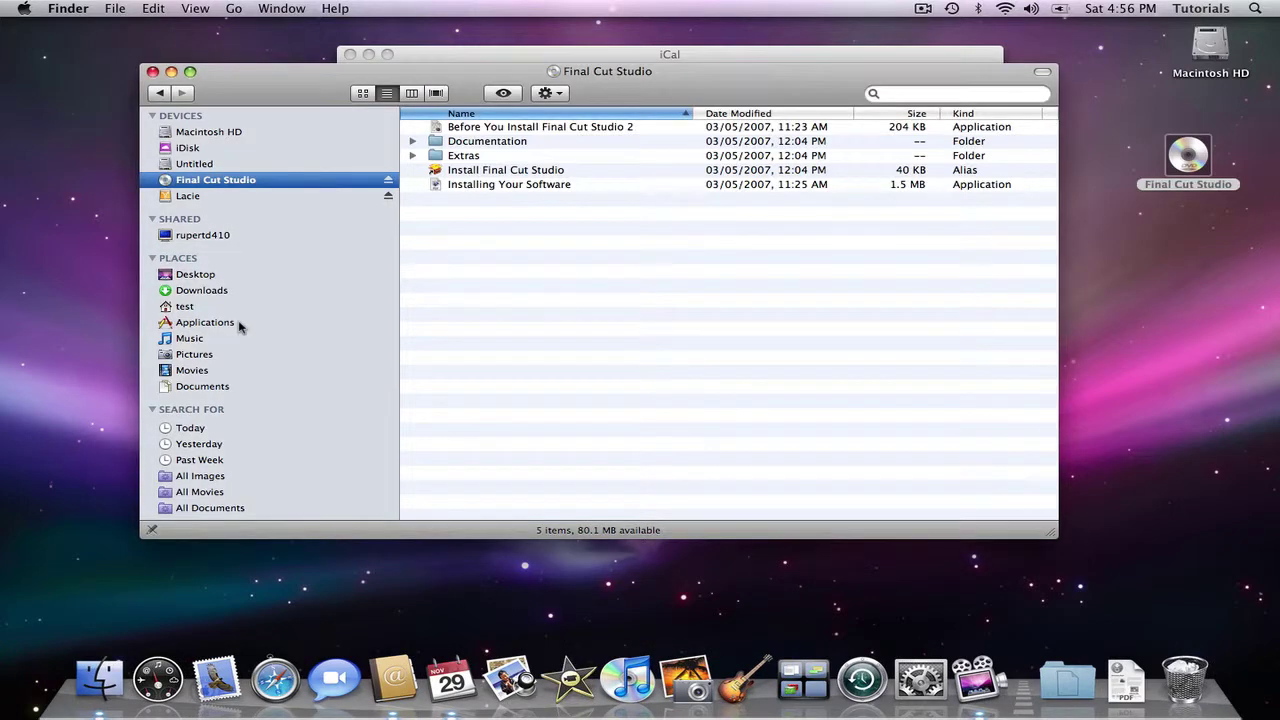
pyautogui.click(205, 322)
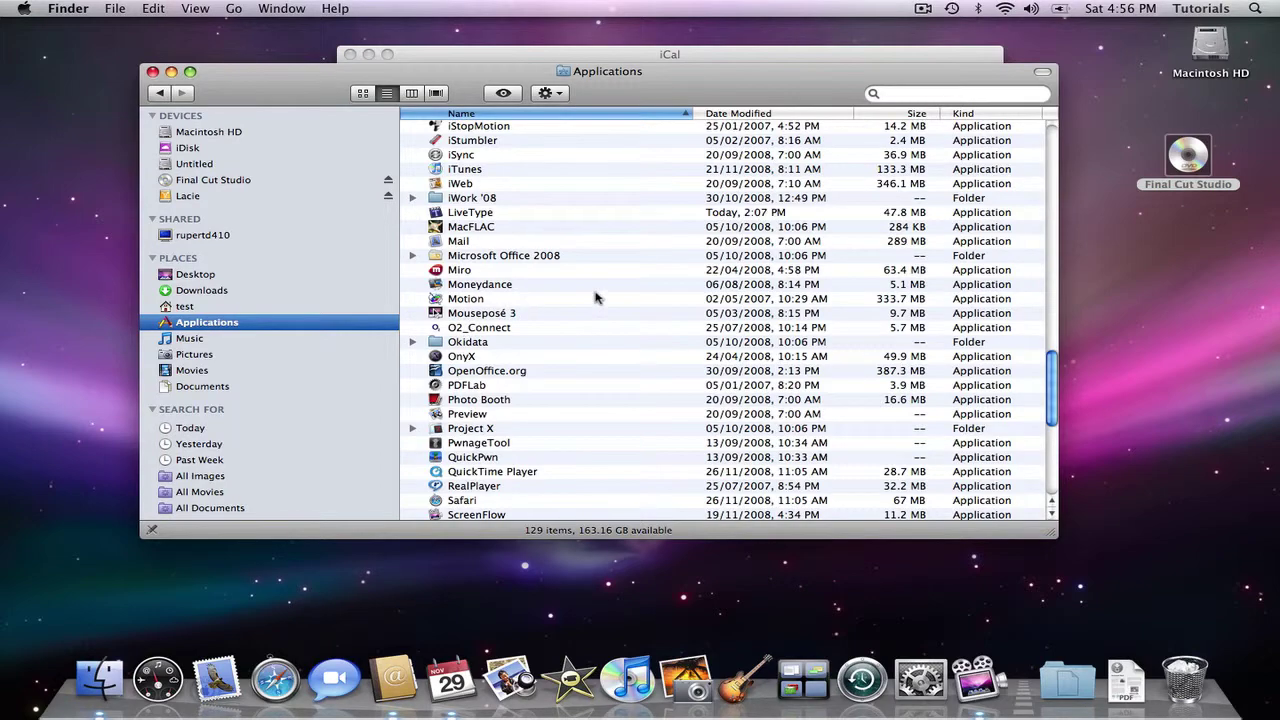
pyautogui.scroll(-1, 1049, 397)
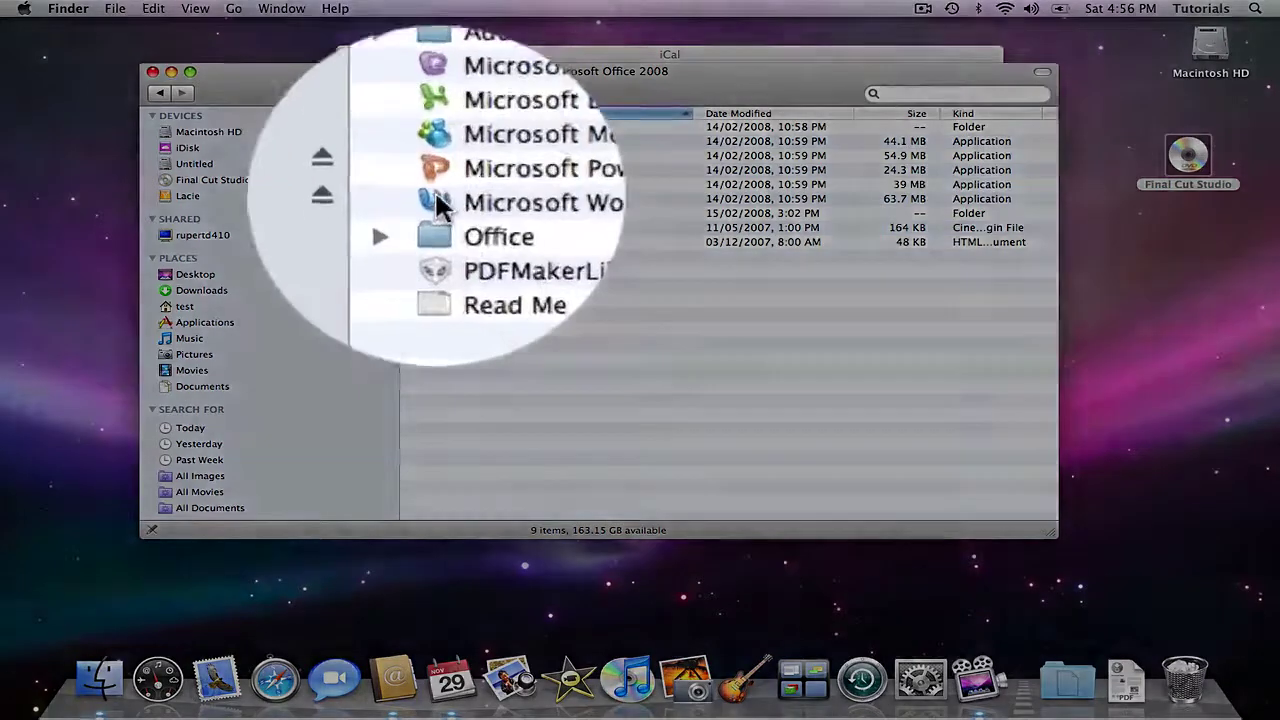
pyautogui.moveTo(440, 199); pyautogui.dragTo(770, 690)
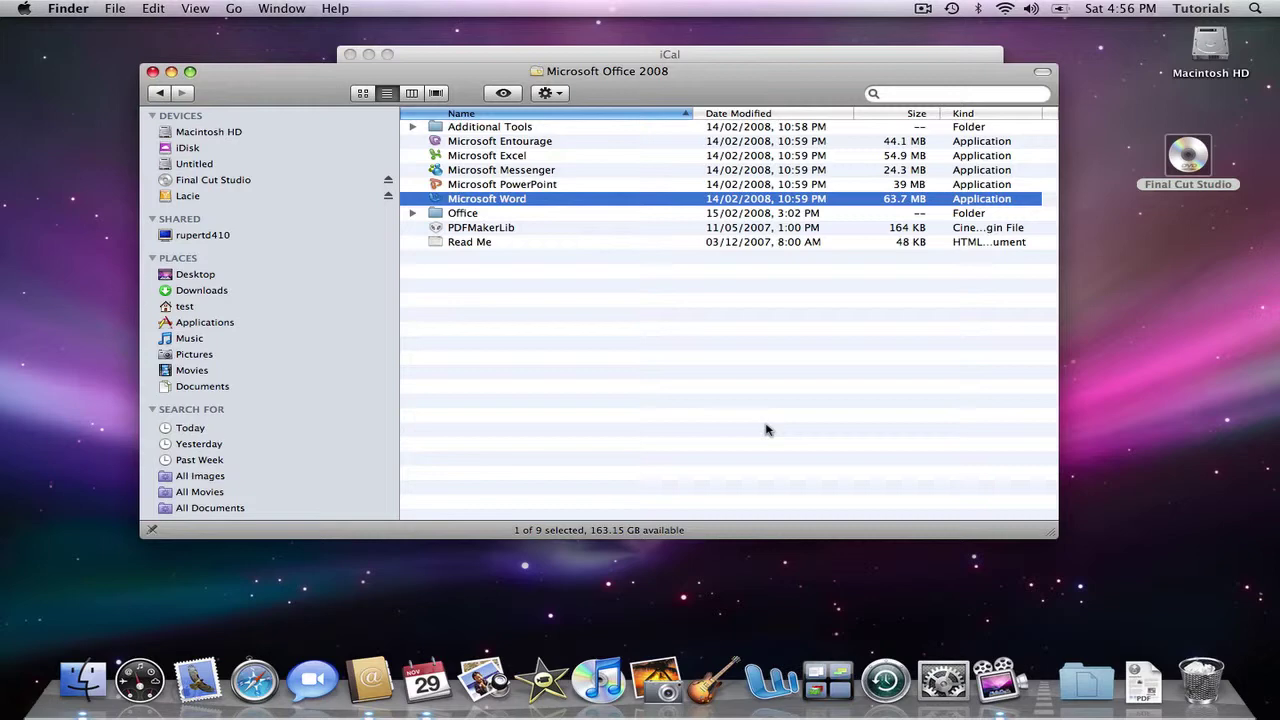
pyautogui.moveTo(770, 700); pyautogui.dragTo(806, 606)
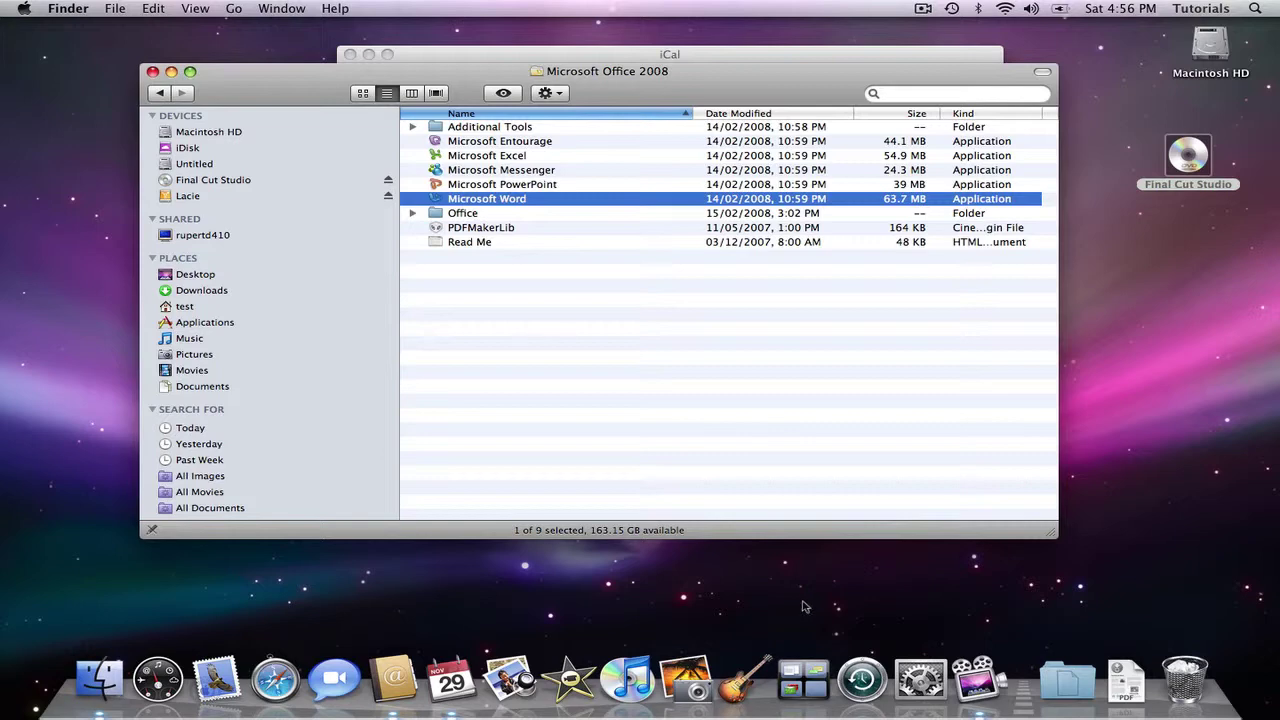
# Step: View the system-wide commands available under the Apple logo
pyautogui.click(23, 10)
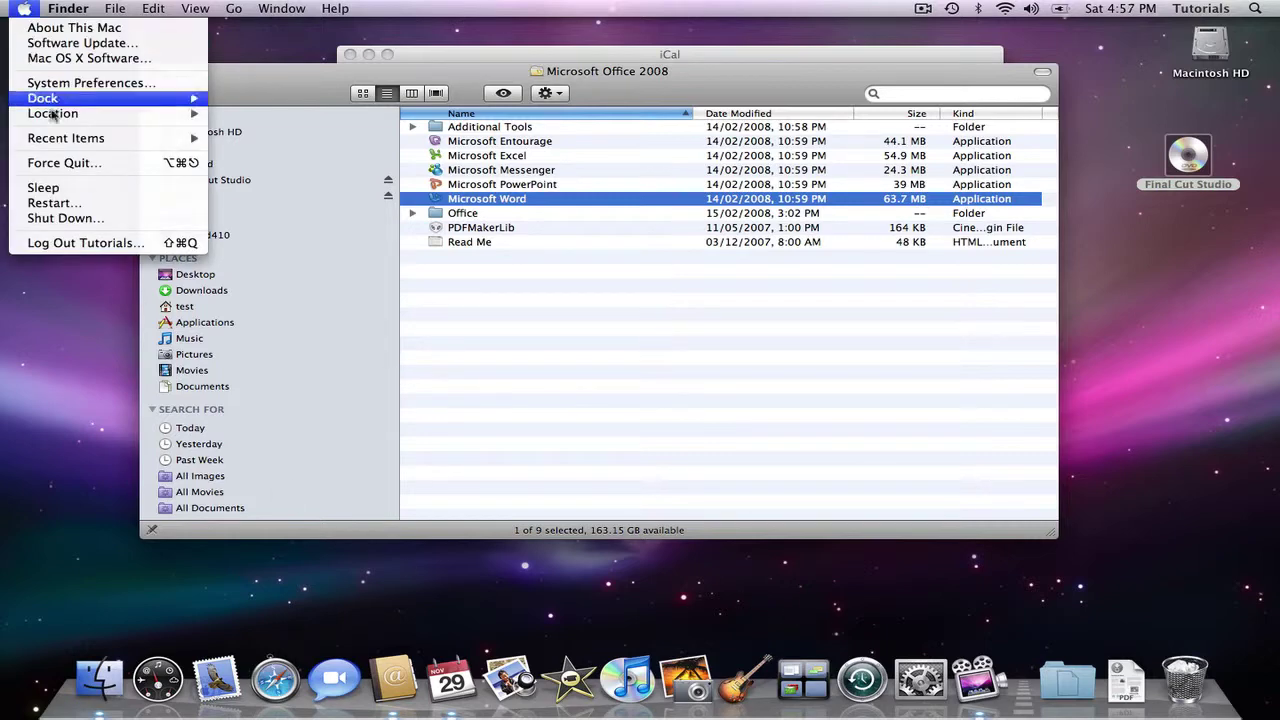